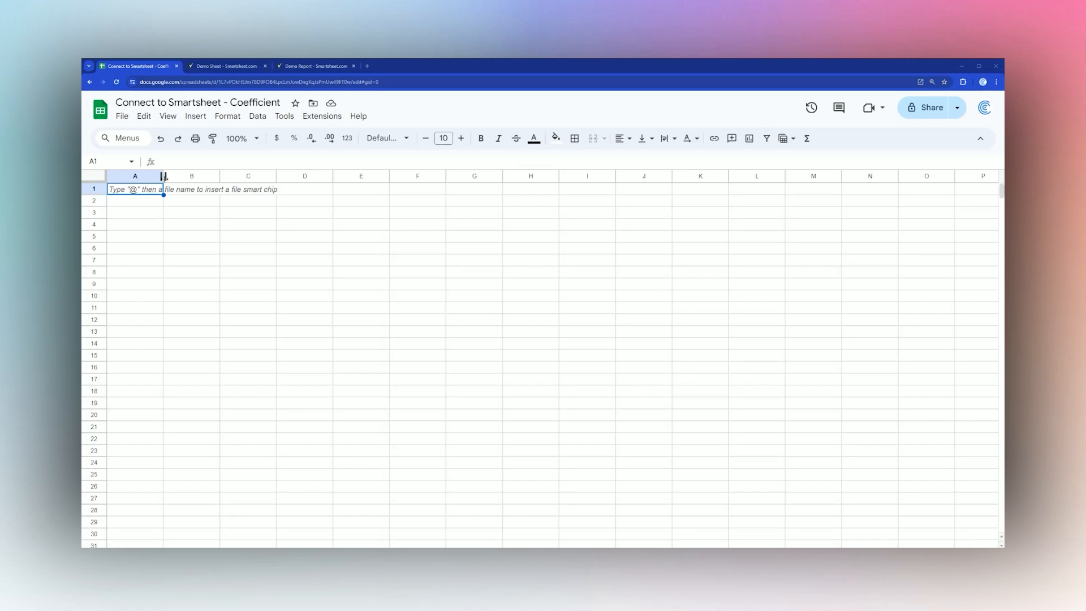
Search the Google Workspace Marketplace for the add-on "Coefficient: Salesforce, HubSpot Data Connector" and close the marketplace.
{"action": "left_click", "coordinate": [322, 116]}
{"action": "mouse_move", "coordinate": [407, 135]}
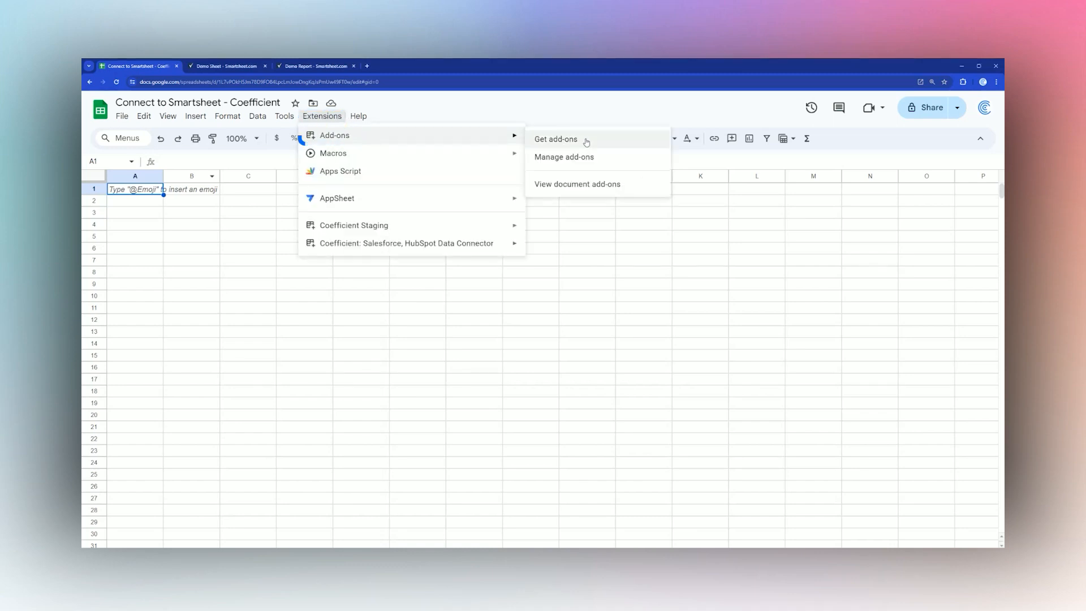
{"action": "left_click", "coordinate": [556, 139]}
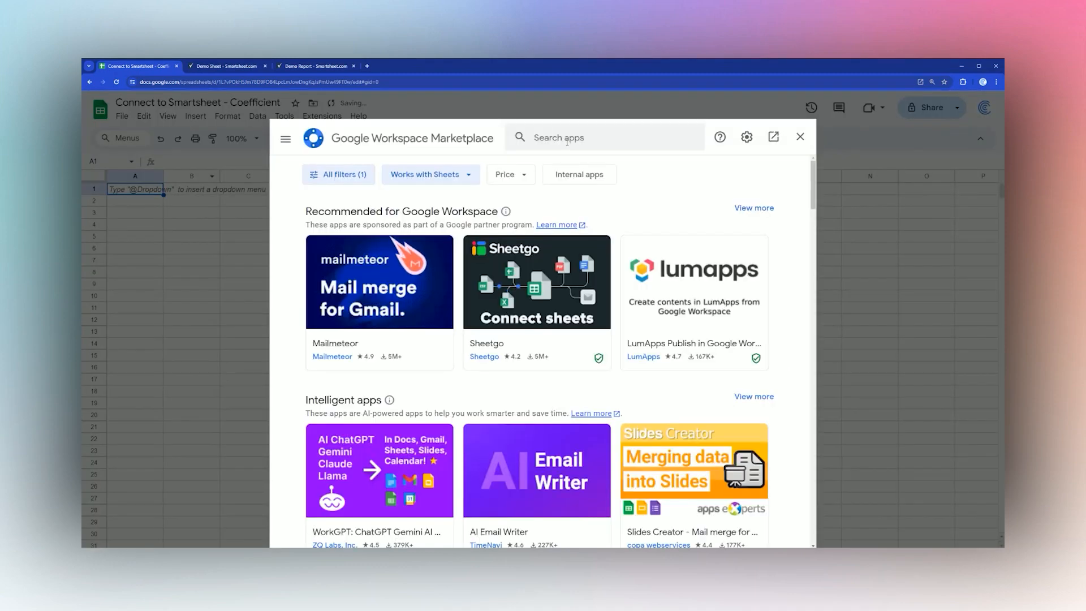
{"action": "type", "text": "coef"}
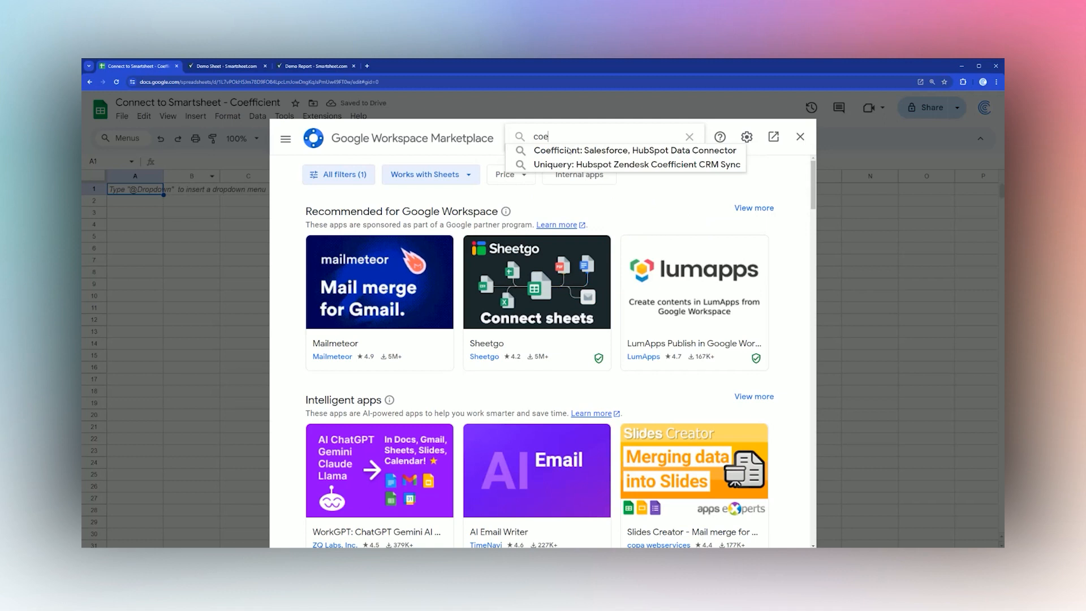
{"action": "left_click", "coordinate": [623, 151]}
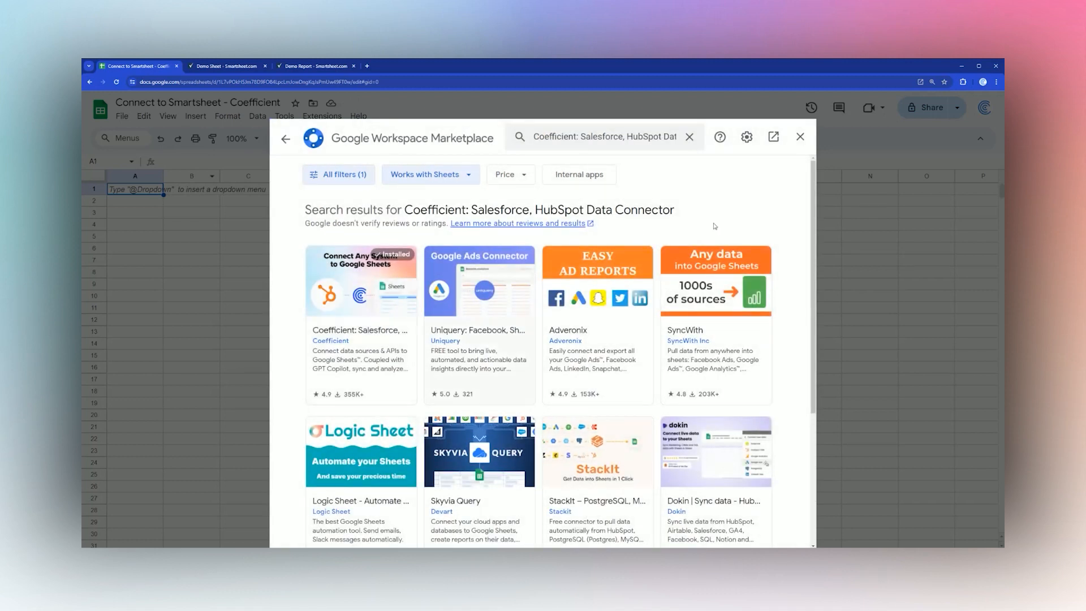
{"action": "left_click", "coordinate": [801, 136]}
Launch the installed Coefficient: Salesforce, HubSpot Data Connector extension in the spreadsheet.
{"action": "left_click", "coordinate": [320, 116]}
{"action": "mouse_move", "coordinate": [362, 243]}
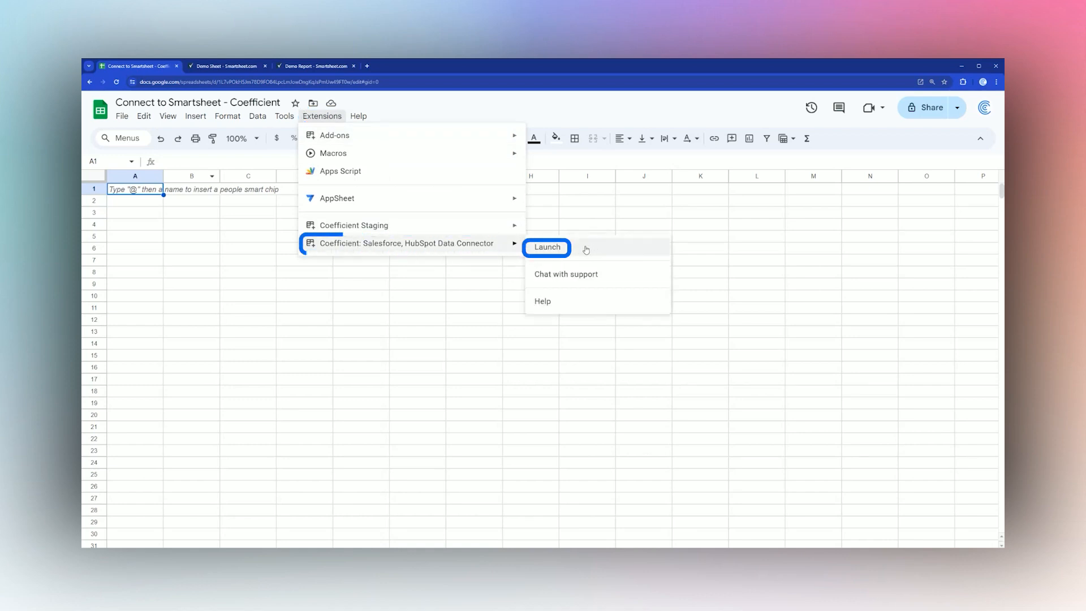
{"action": "left_click", "coordinate": [584, 247]}
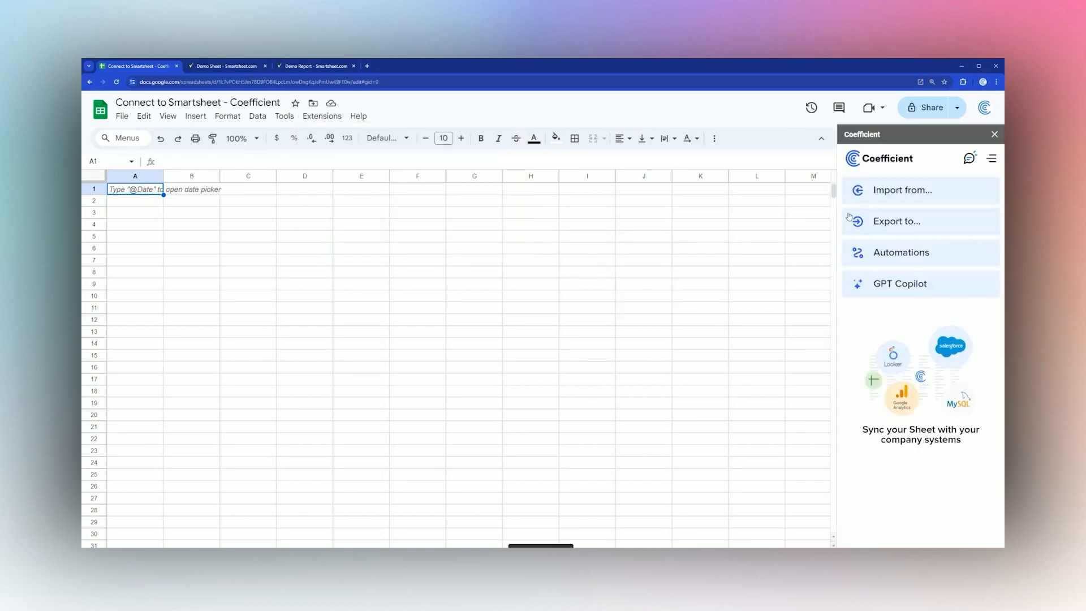
Add a Smartsheet connection as an import source and allow the connector access to the Smartsheet account.
{"action": "left_click", "coordinate": [889, 191]}
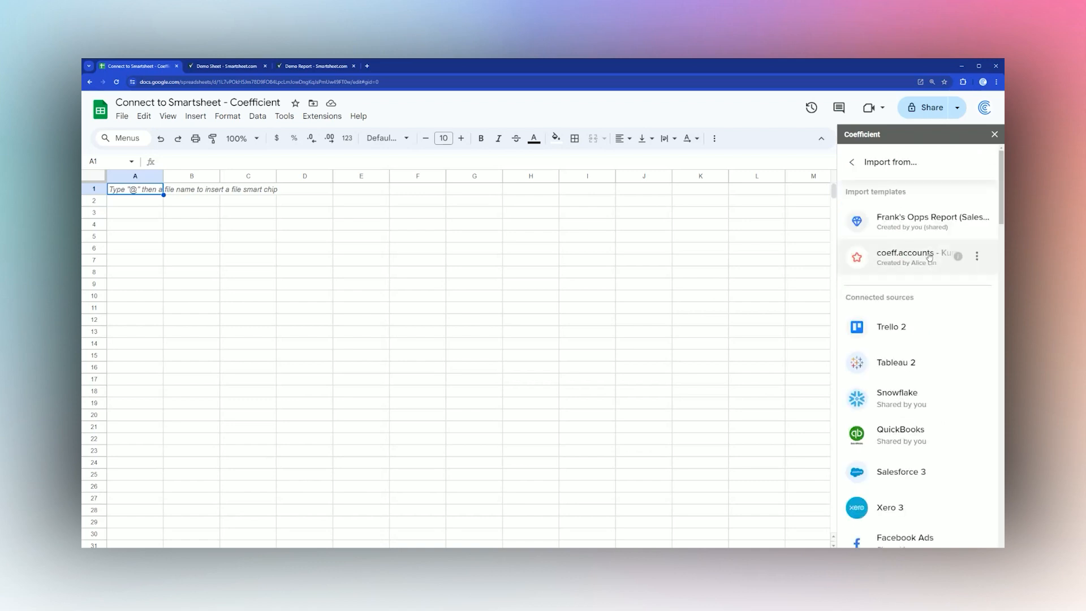
{"action": "scroll", "coordinate": [929, 257], "scroll_direction": "down", "scroll_amount": 10}
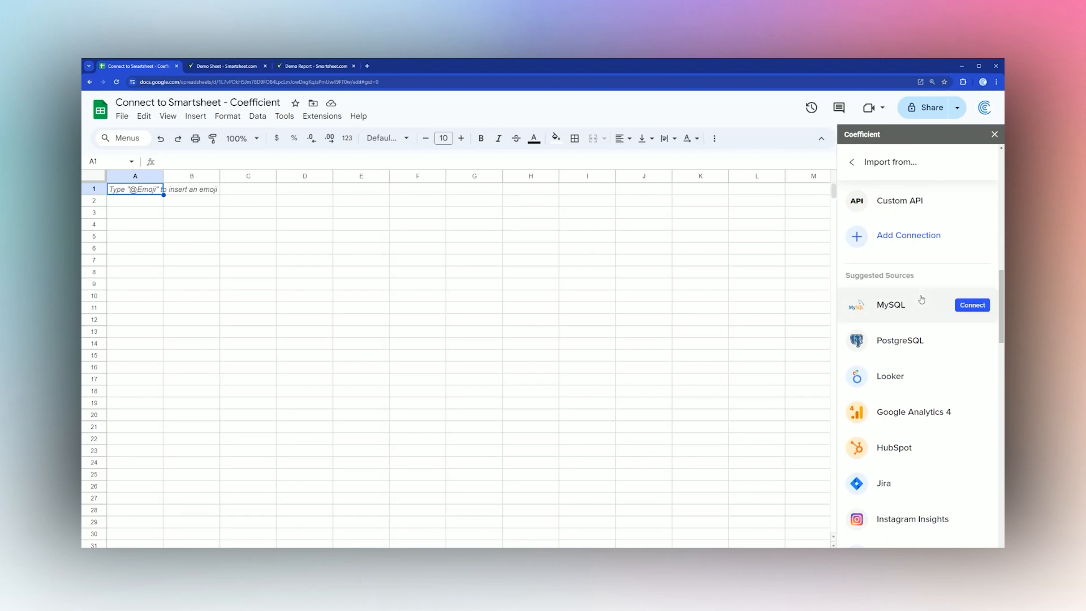
{"action": "scroll", "coordinate": [922, 317], "scroll_direction": "down", "scroll_amount": 9}
{"action": "scroll", "coordinate": [925, 344], "scroll_direction": "down", "scroll_amount": 10}
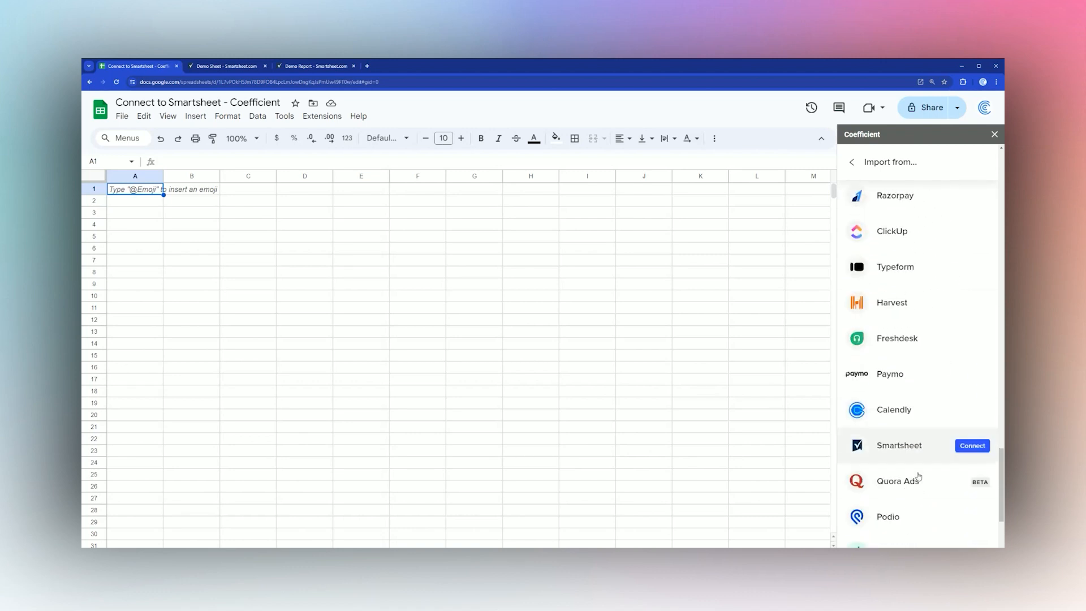
{"action": "left_click", "coordinate": [902, 538]}
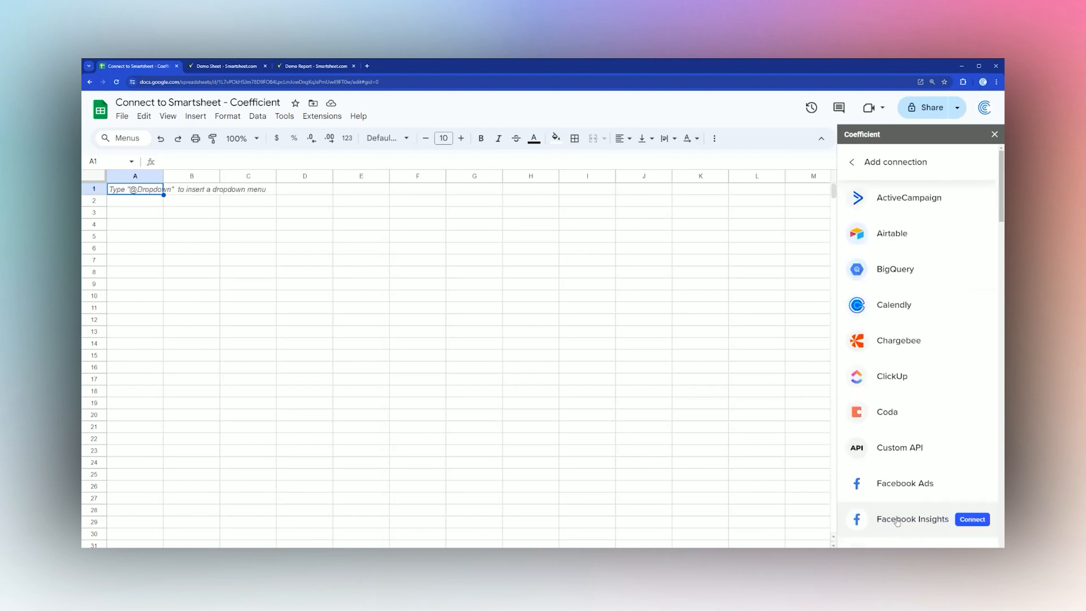
{"action": "scroll", "coordinate": [932, 315], "scroll_direction": "down", "scroll_amount": 5}
{"action": "scroll", "coordinate": [935, 317], "scroll_direction": "down", "scroll_amount": 13}
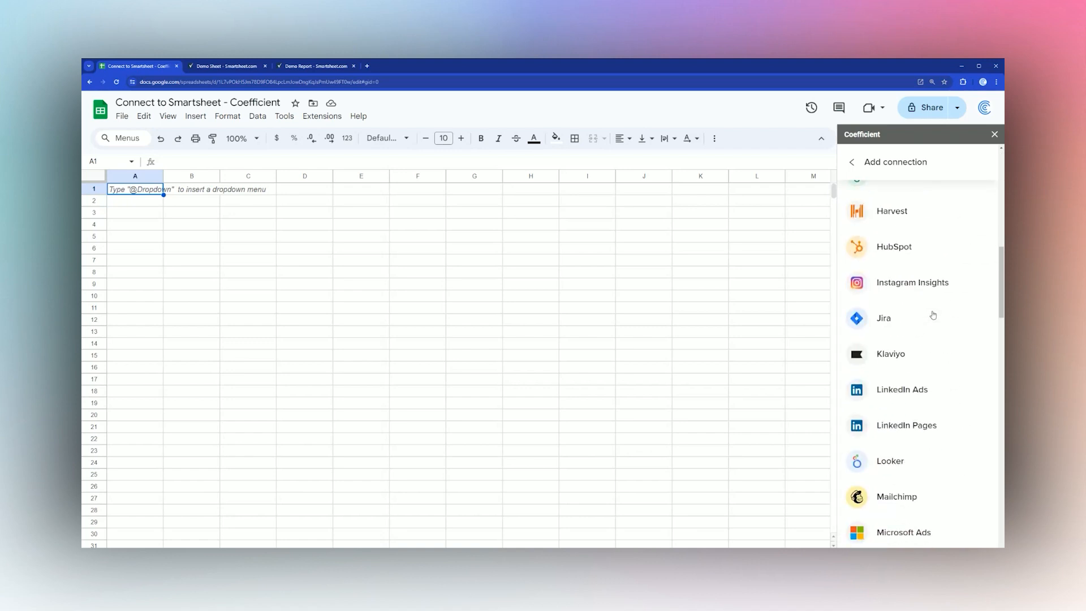
{"action": "scroll", "coordinate": [940, 354], "scroll_direction": "down", "scroll_amount": 6}
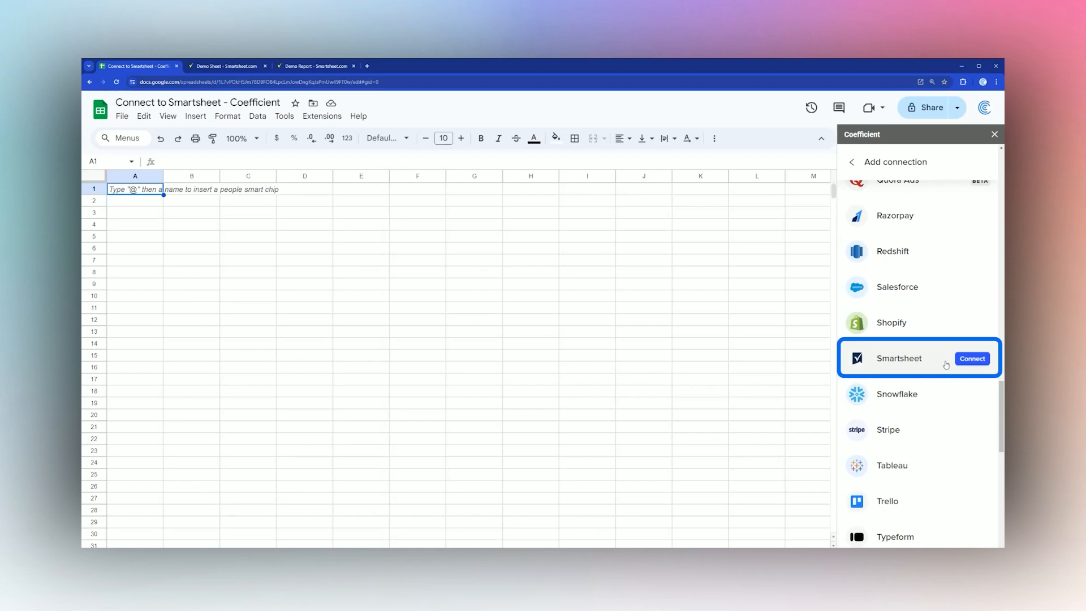
{"action": "left_click", "coordinate": [973, 363]}
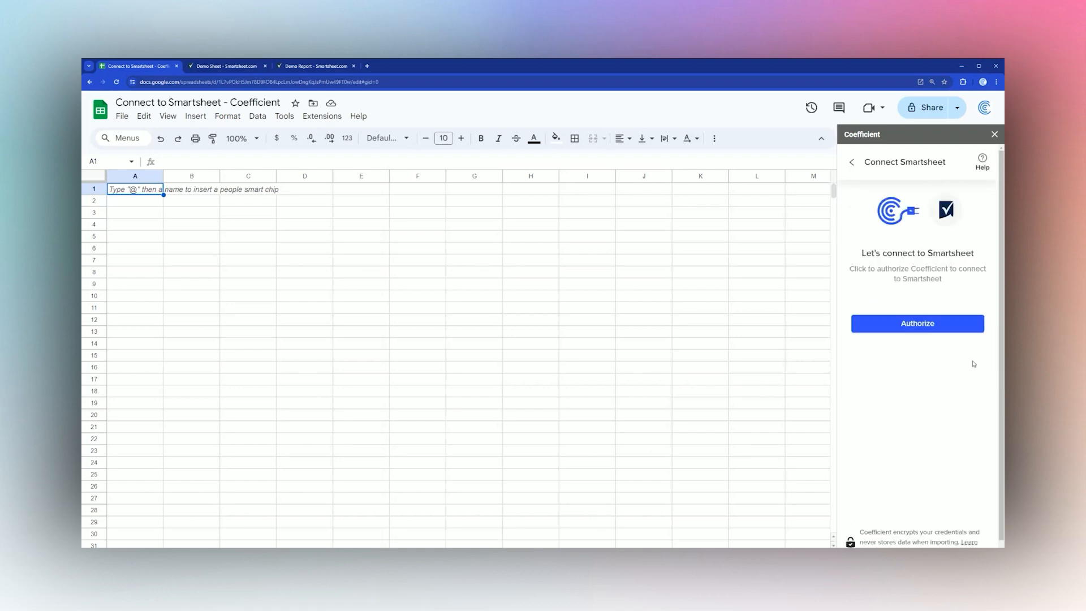
{"action": "left_click", "coordinate": [910, 325]}
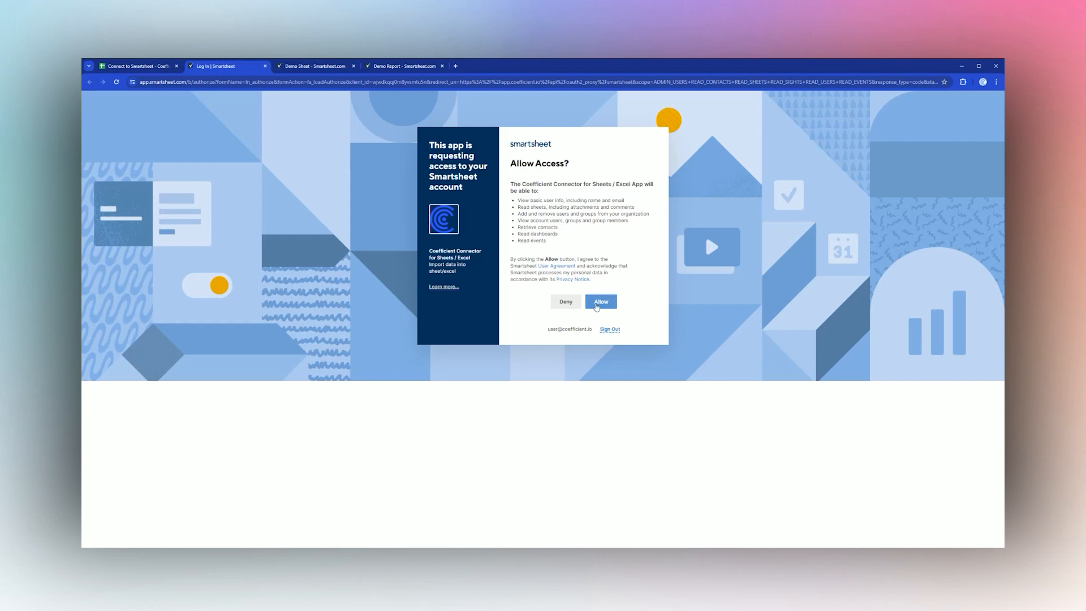
{"action": "left_click", "coordinate": [597, 306]}
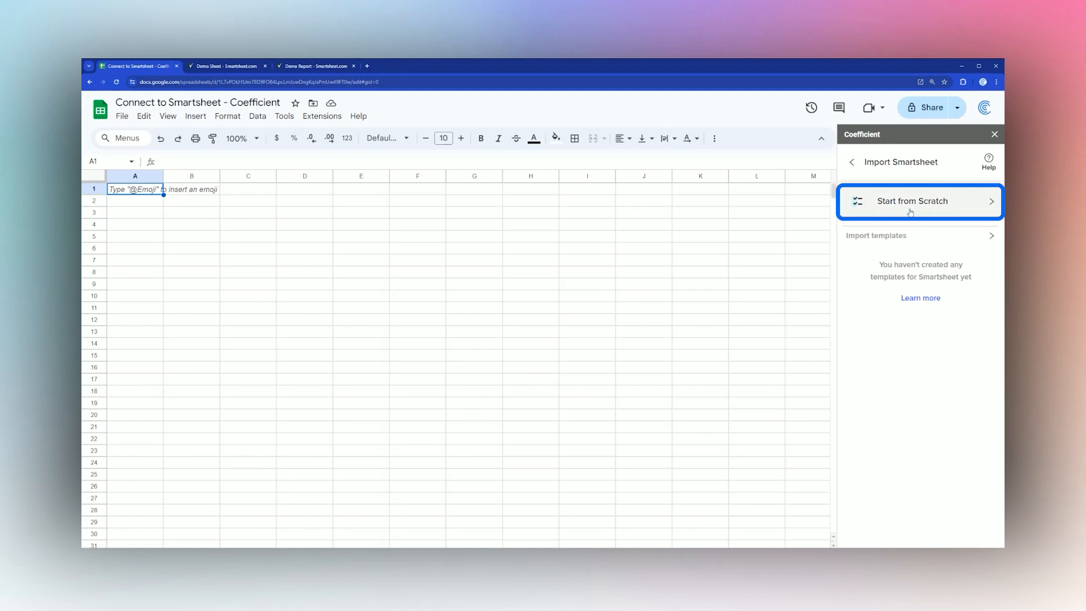
Start a Smartsheet import from scratch and preview the List all Reports request.
{"action": "left_click", "coordinate": [913, 203]}
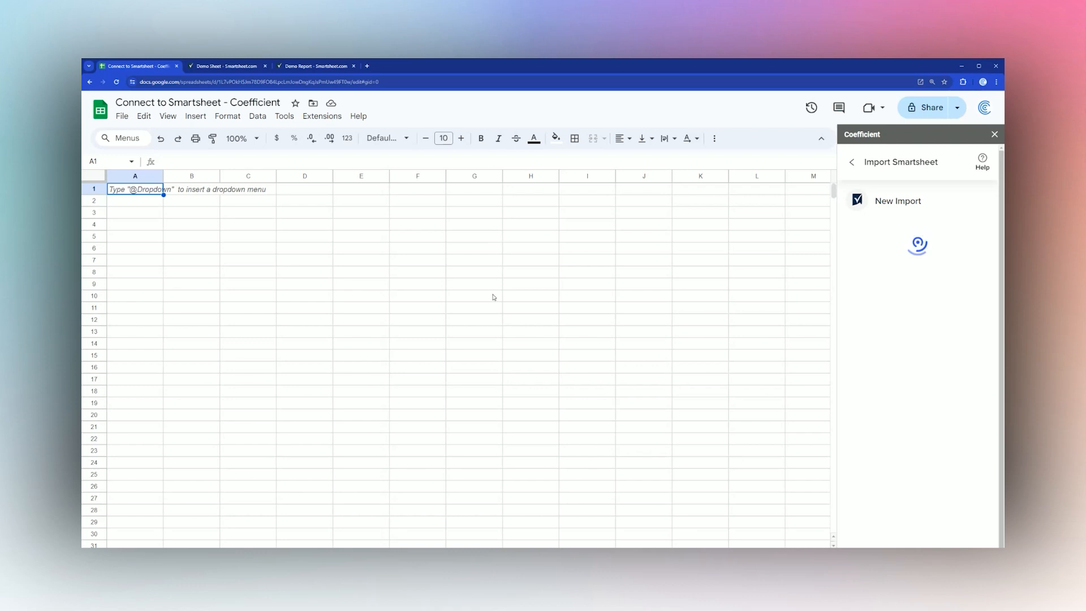
{"action": "scroll", "coordinate": [232, 316], "scroll_direction": "down", "scroll_amount": 3}
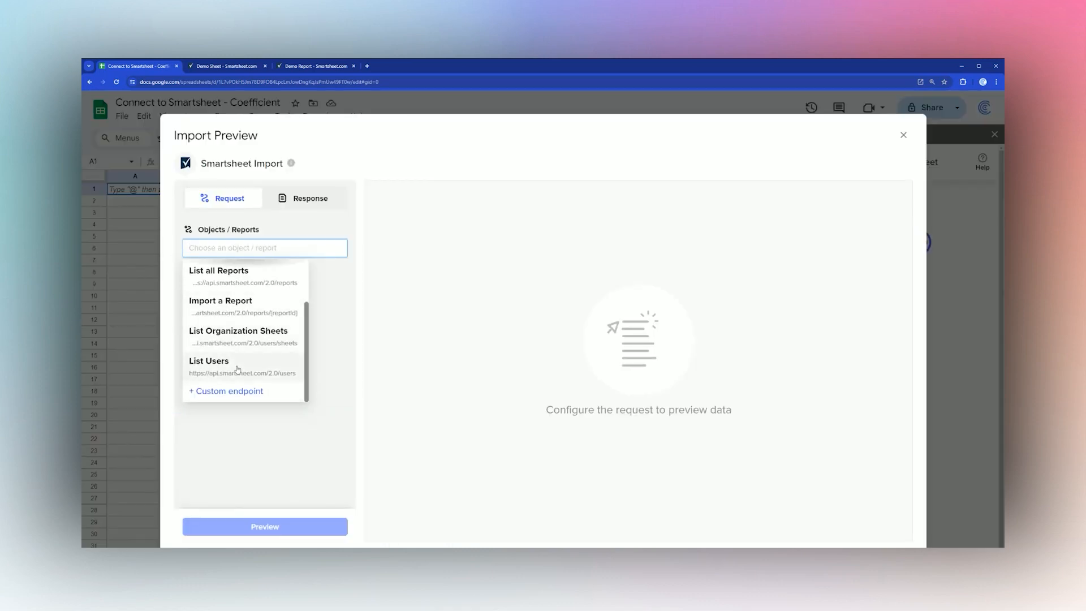
{"action": "scroll", "coordinate": [237, 365], "scroll_direction": "up", "scroll_amount": 3}
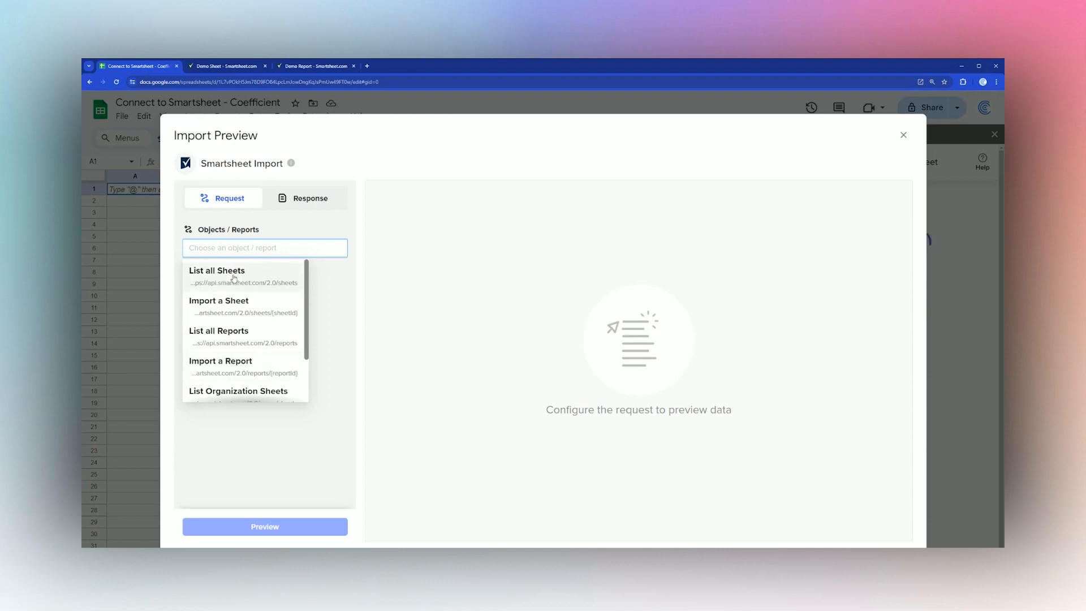
{"action": "left_click", "coordinate": [243, 340]}
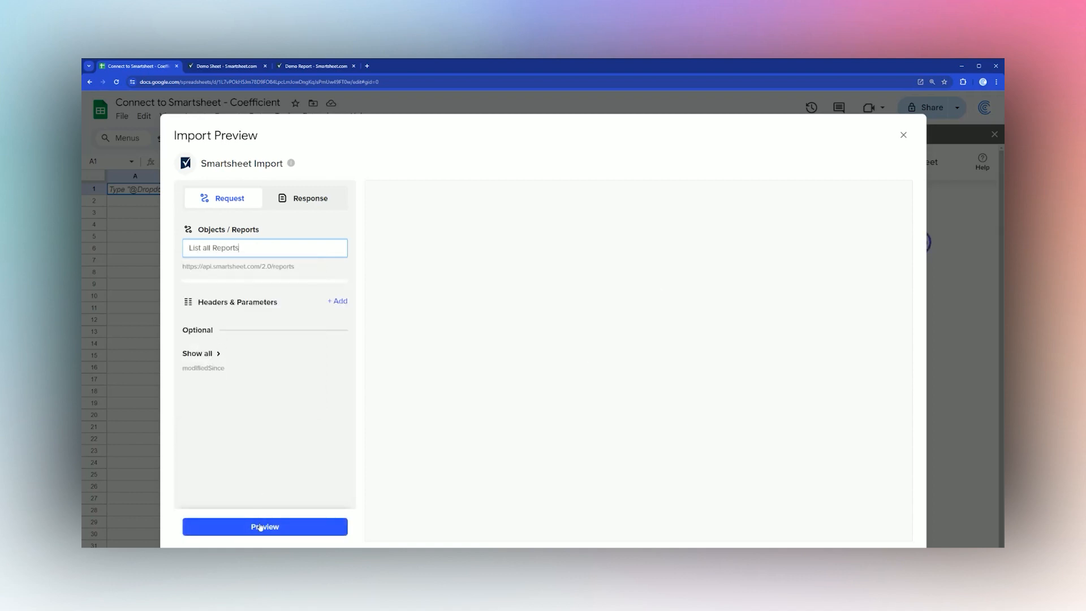
{"action": "left_click", "coordinate": [261, 527]}
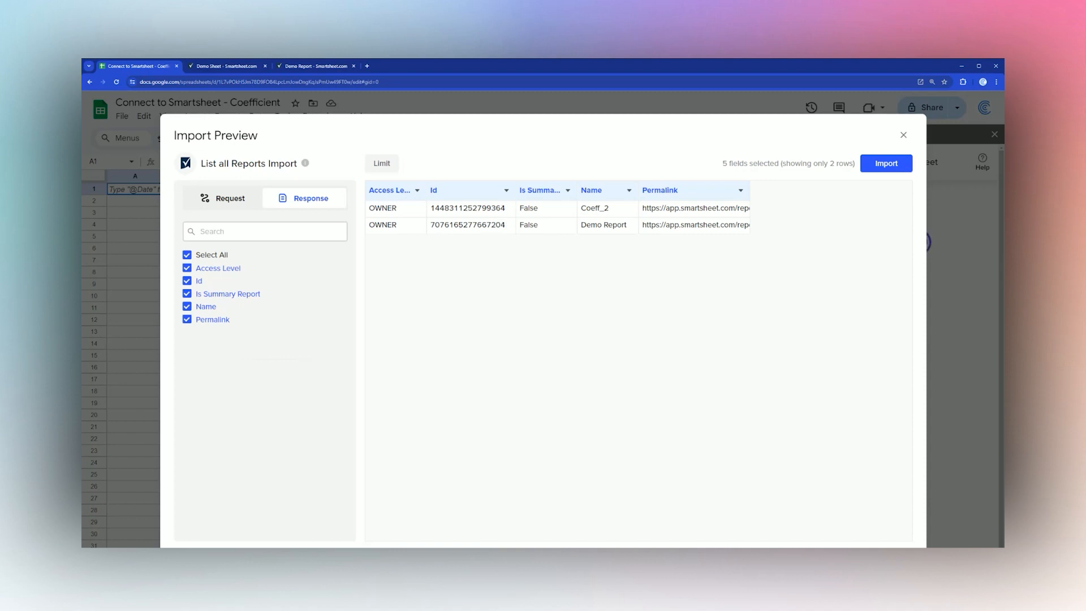
Copy the Demo Report's Id from the preview and use it as the report ID to preview an Import a Report request.
{"action": "left_click_drag", "start_coordinate": [505, 225], "coordinate": [431, 227]}
{"action": "key", "text": "ctrl+c"}
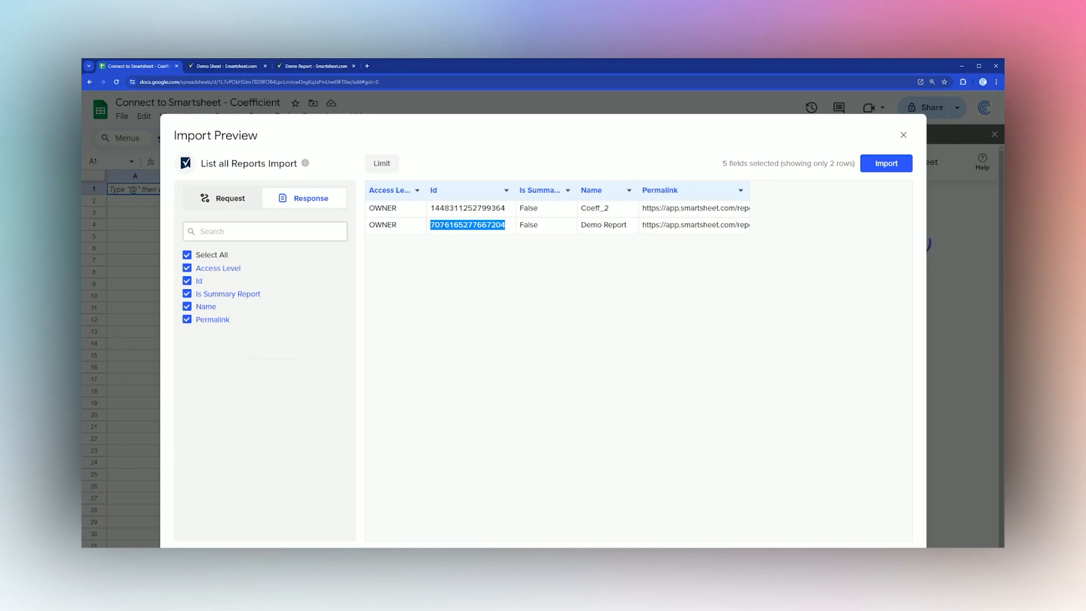
{"action": "left_click", "coordinate": [223, 198]}
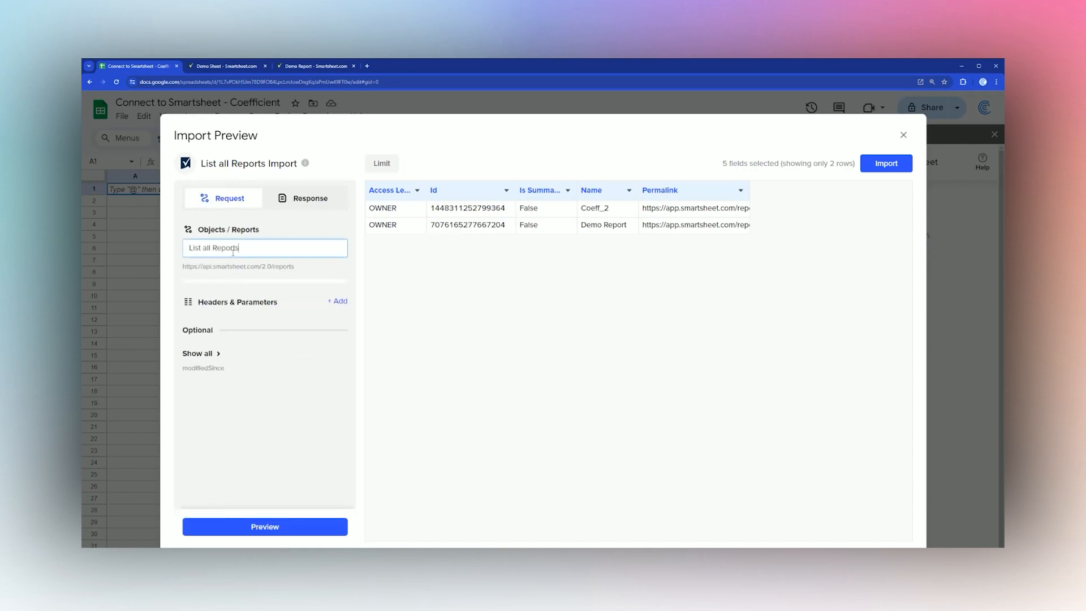
{"action": "left_click", "coordinate": [260, 248]}
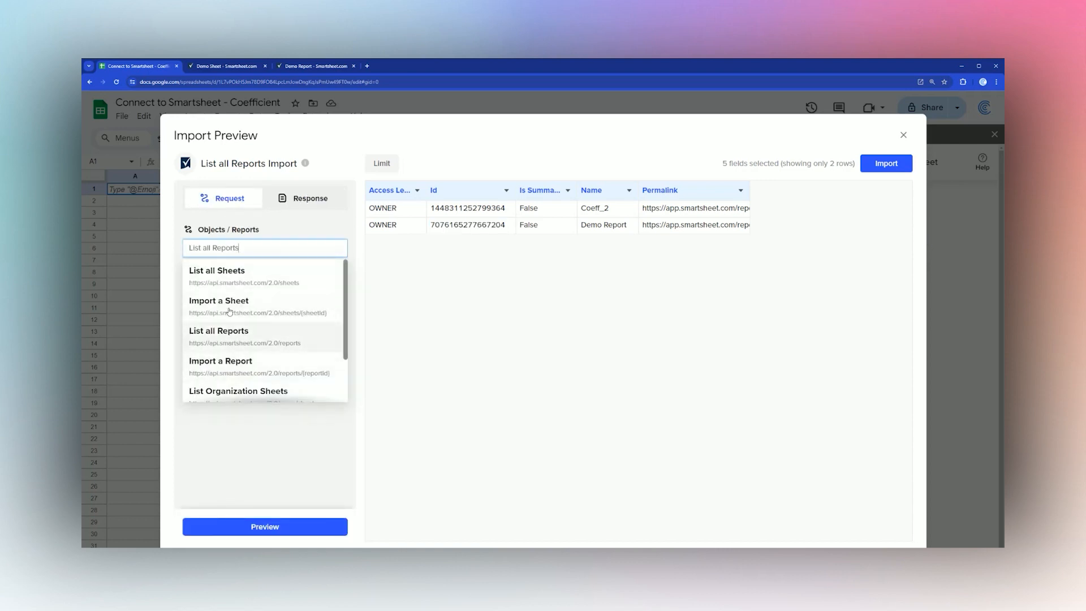
{"action": "scroll", "coordinate": [231, 352], "scroll_direction": "down", "scroll_amount": 1}
{"action": "scroll", "coordinate": [231, 351], "scroll_direction": "down", "scroll_amount": 1}
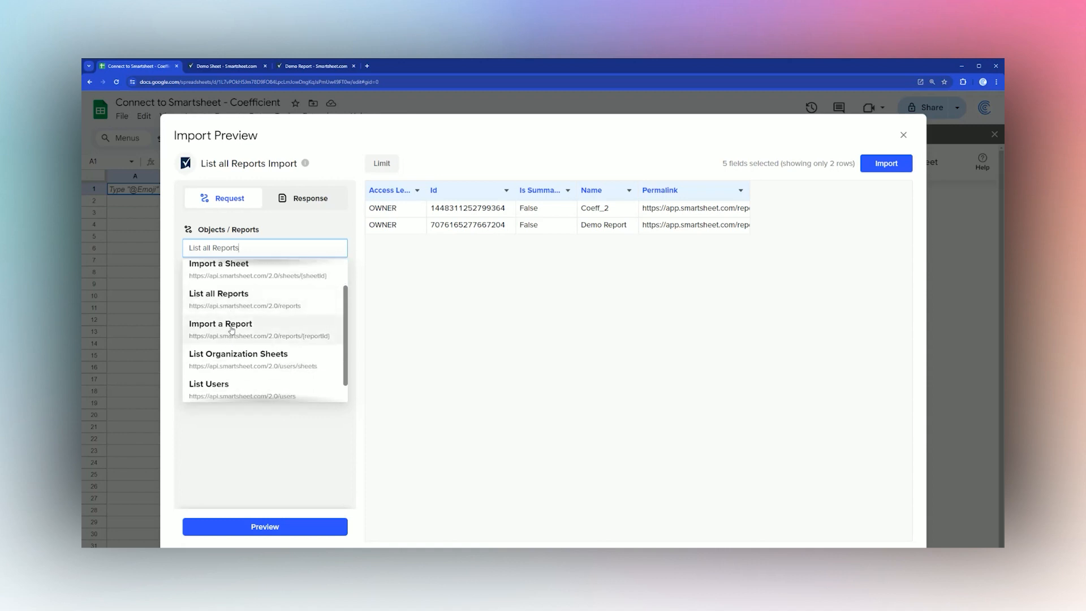
{"action": "left_click", "coordinate": [231, 330]}
{"action": "left_click", "coordinate": [306, 323]}
{"action": "key", "text": "ctrl+v"}
{"action": "left_click", "coordinate": [243, 528]}
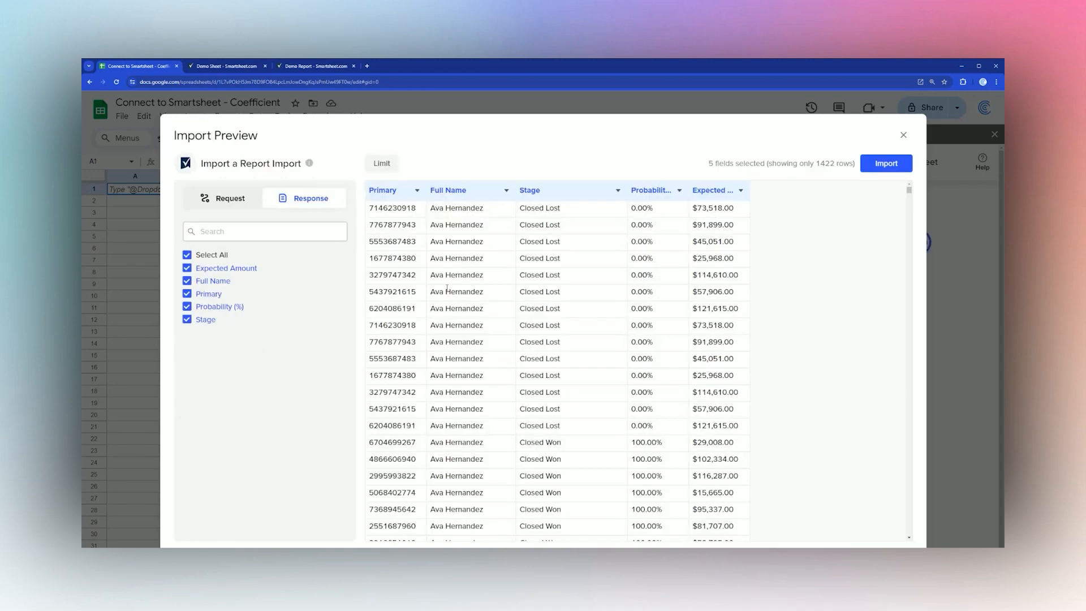
Compare the Demo Report in Smartsheet with the rows in the import preview.
{"action": "left_click", "coordinate": [292, 67]}
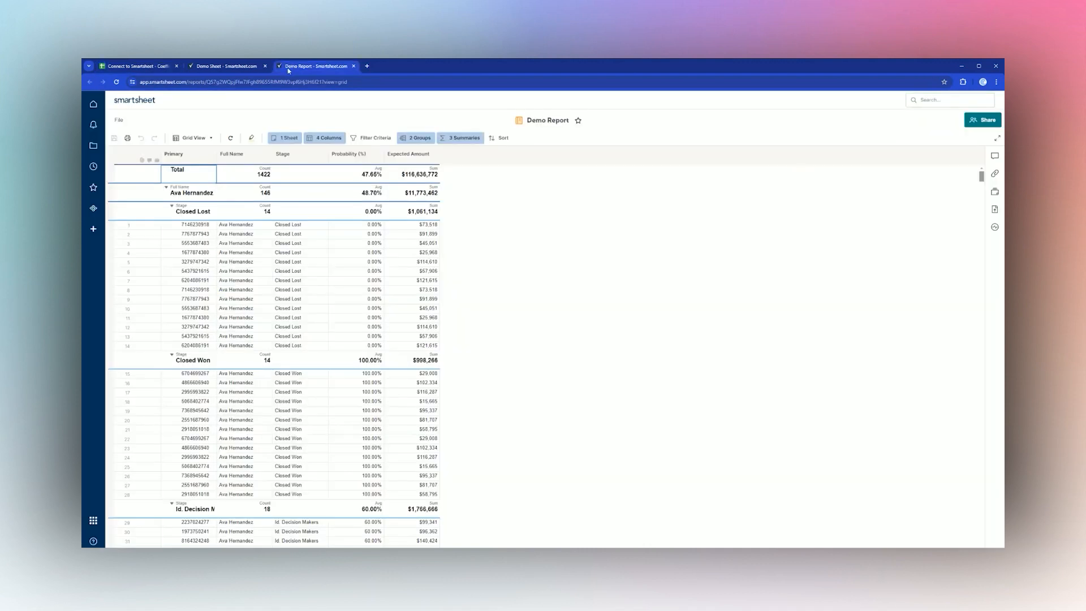
{"action": "scroll", "coordinate": [266, 286], "scroll_direction": "down", "scroll_amount": 2}
{"action": "scroll", "coordinate": [266, 287], "scroll_direction": "down", "scroll_amount": 3}
{"action": "left_click", "coordinate": [135, 66]}
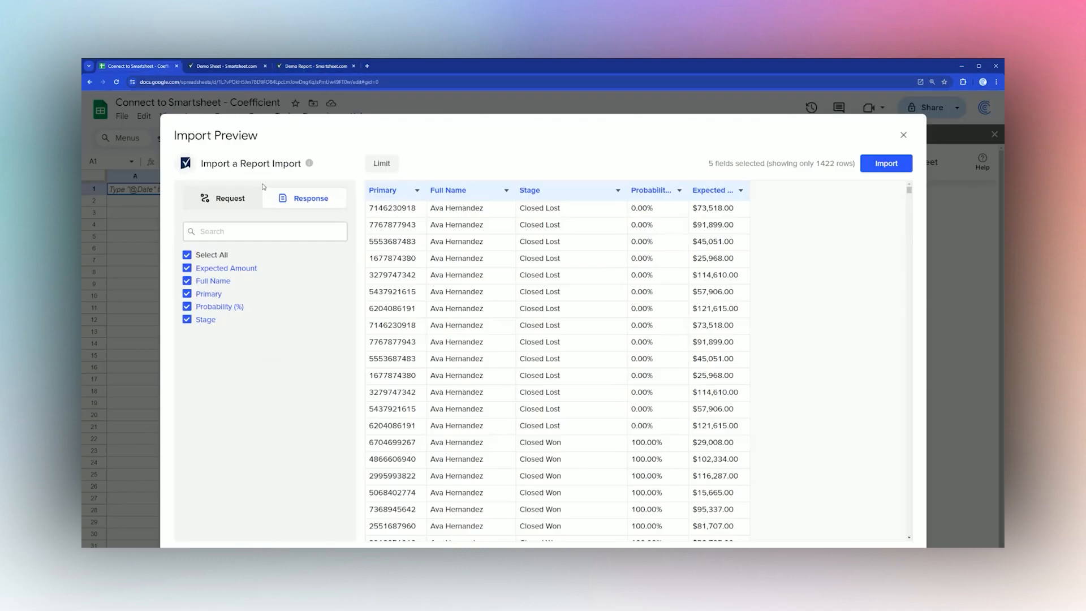
{"action": "scroll", "coordinate": [478, 275], "scroll_direction": "down", "scroll_amount": 10}
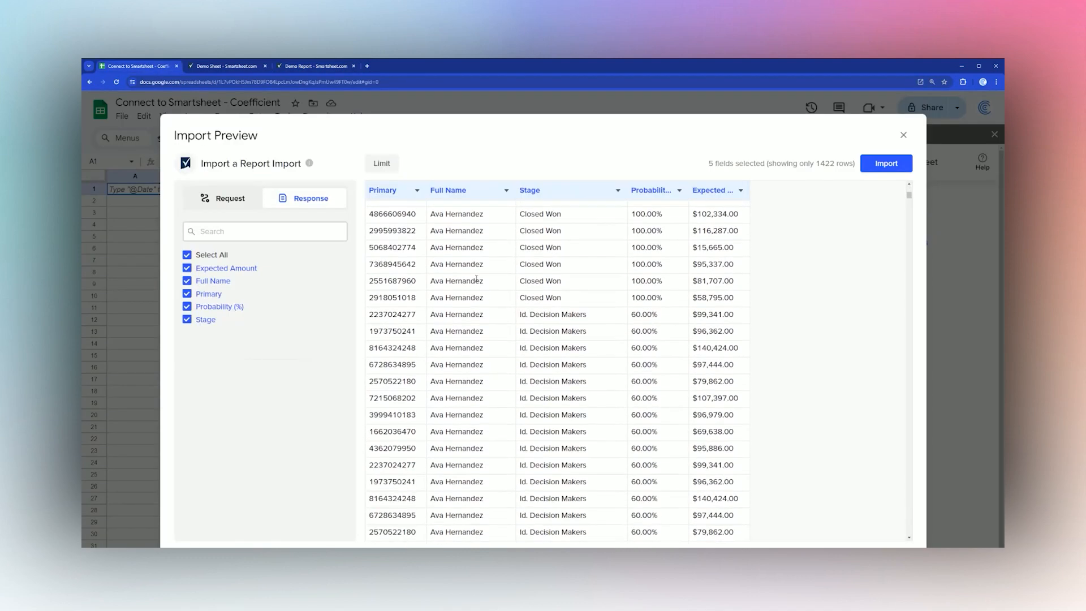
{"action": "scroll", "coordinate": [475, 279], "scroll_direction": "up", "scroll_amount": 10}
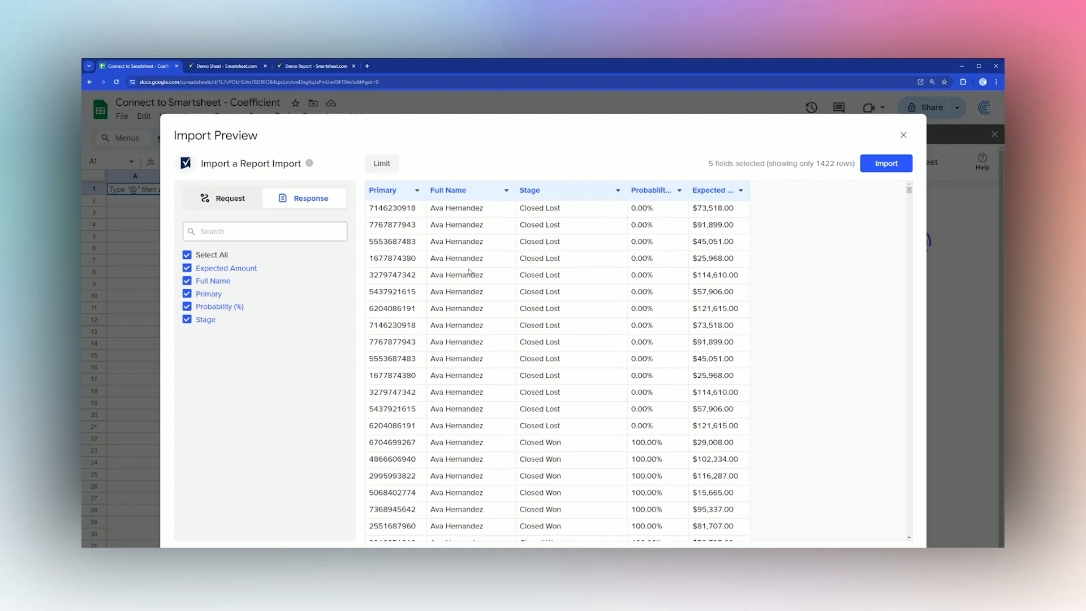
Change the import request's object to Import a Sheet and check the help for its sheetId parameter.
{"action": "left_click", "coordinate": [230, 202]}
{"action": "left_click", "coordinate": [254, 249]}
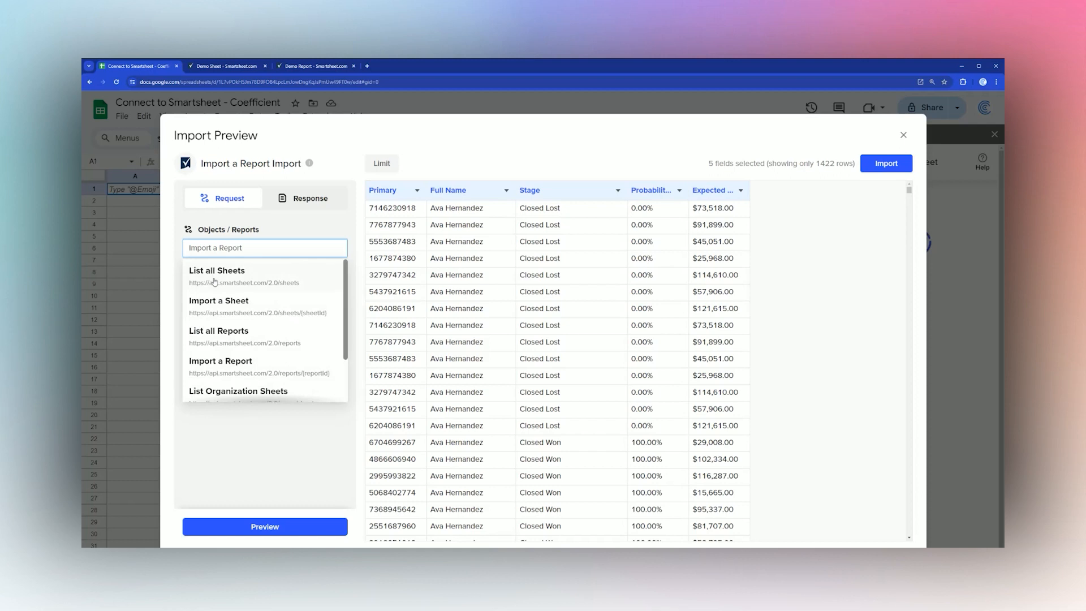
{"action": "left_click", "coordinate": [204, 311]}
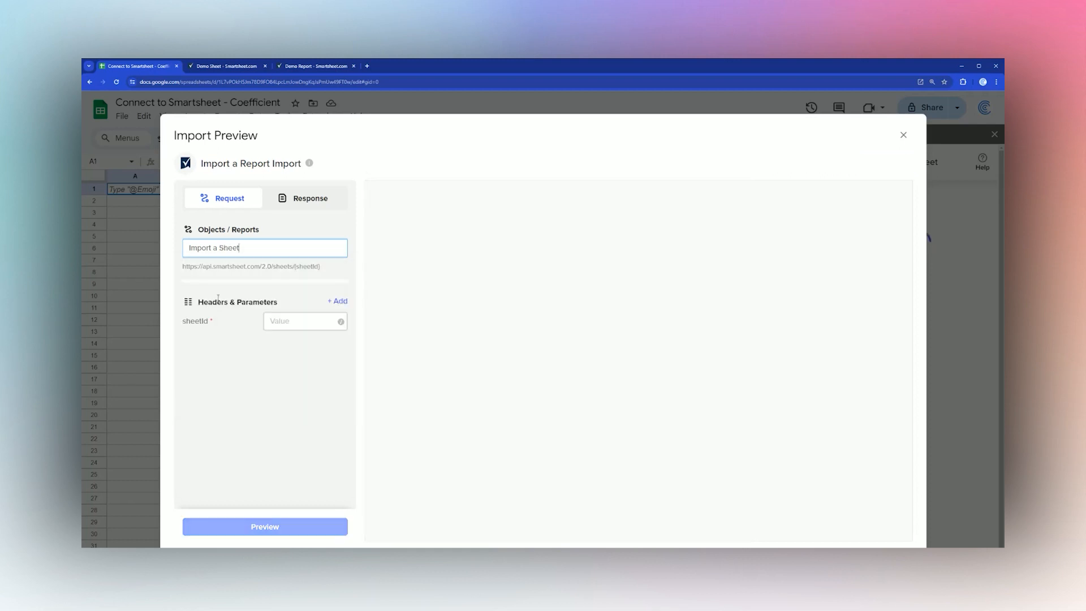
{"action": "mouse_move", "coordinate": [279, 329]}
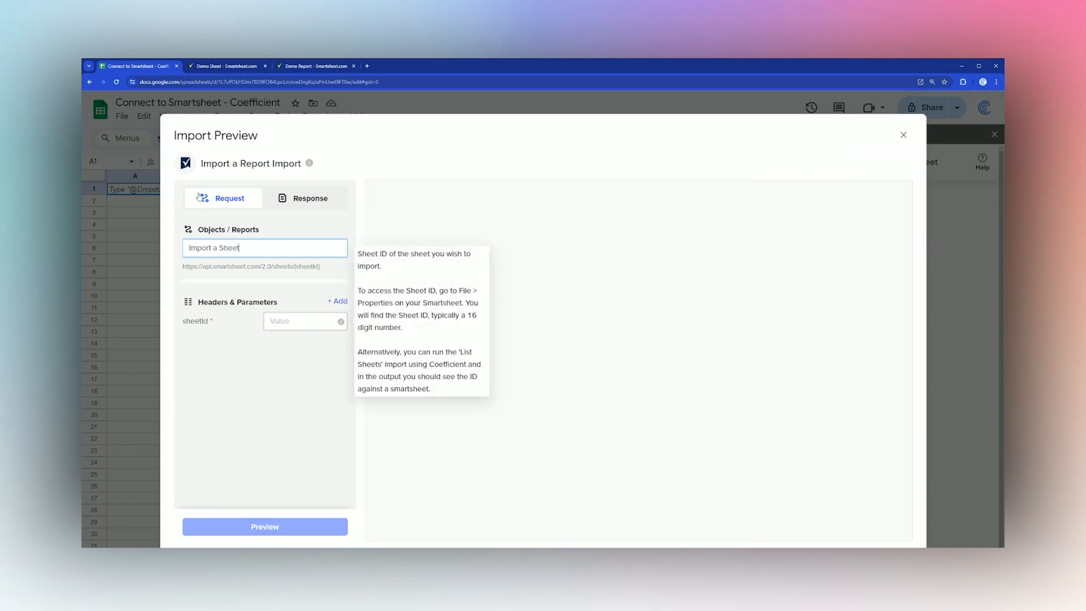
Switch to the Demo Sheet in Smartsheet, copy the Sheet ID from its properties, and close the properties dialog.
{"action": "left_click", "coordinate": [215, 70]}
{"action": "left_click", "coordinate": [119, 120]}
{"action": "left_click", "coordinate": [141, 351]}
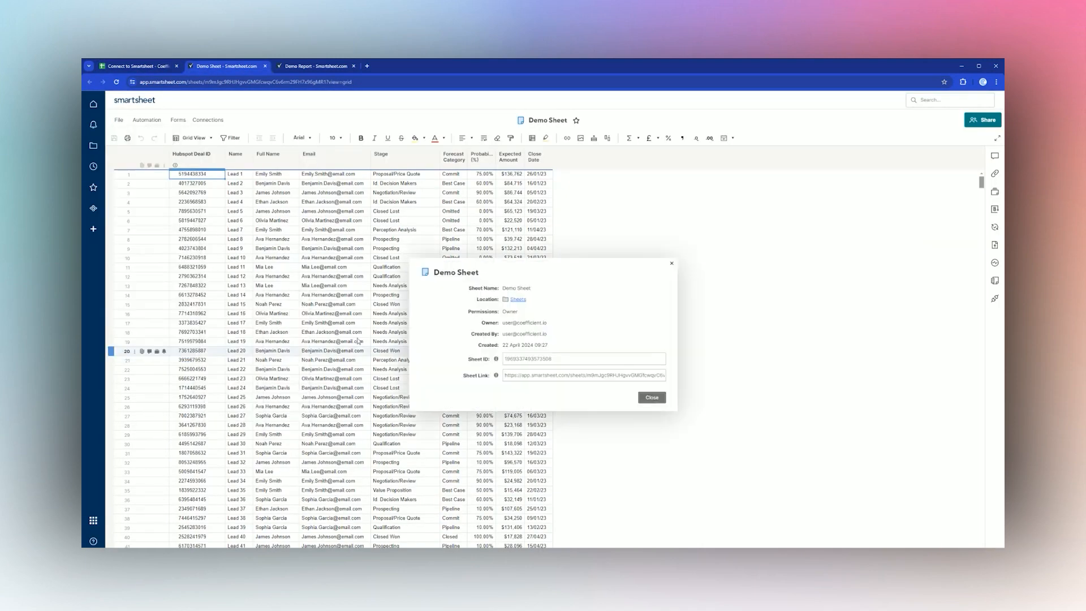
{"action": "left_click_drag", "start_coordinate": [552, 359], "coordinate": [502, 360]}
{"action": "key", "text": "ctrl+c"}
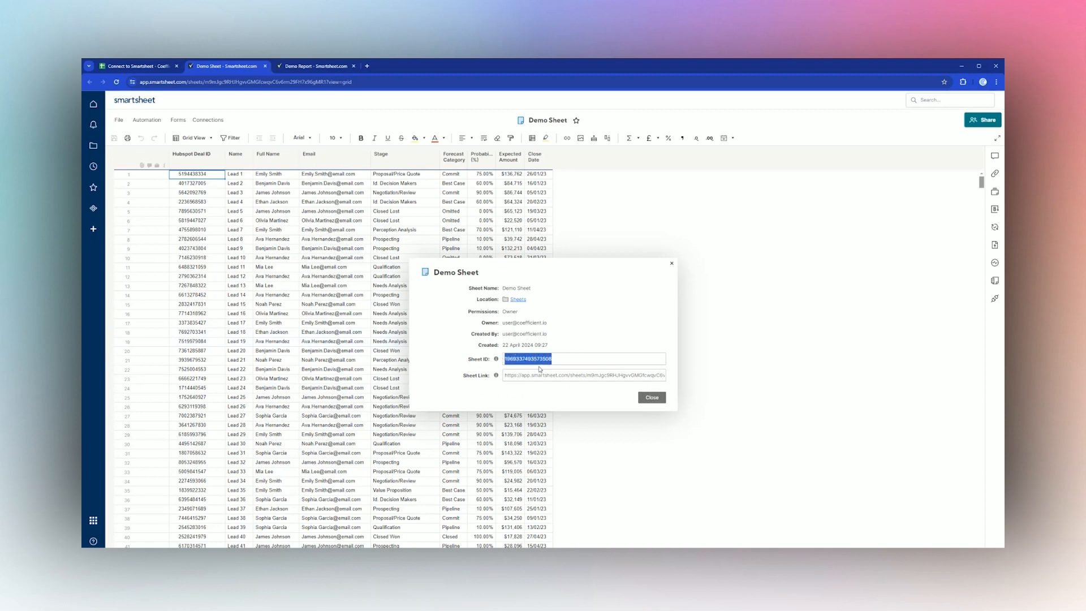
{"action": "left_click", "coordinate": [652, 398]}
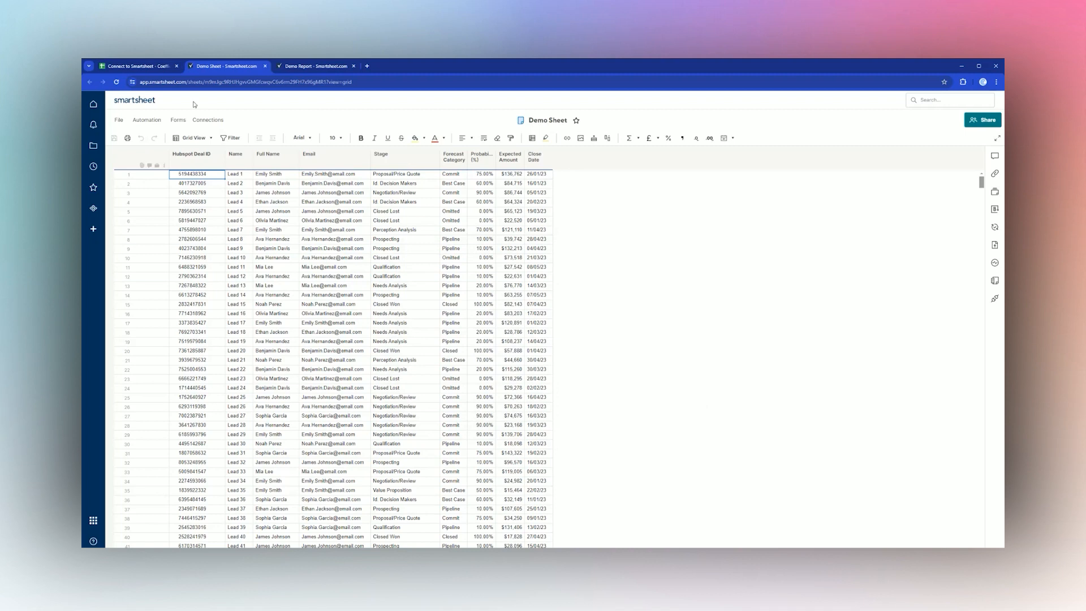
Return to the Google Sheets spreadsheet, paste the copied Sheet ID as the sheetId parameter, and preview the Import a Sheet request.
{"action": "left_click", "coordinate": [141, 67]}
{"action": "left_click", "coordinate": [303, 322]}
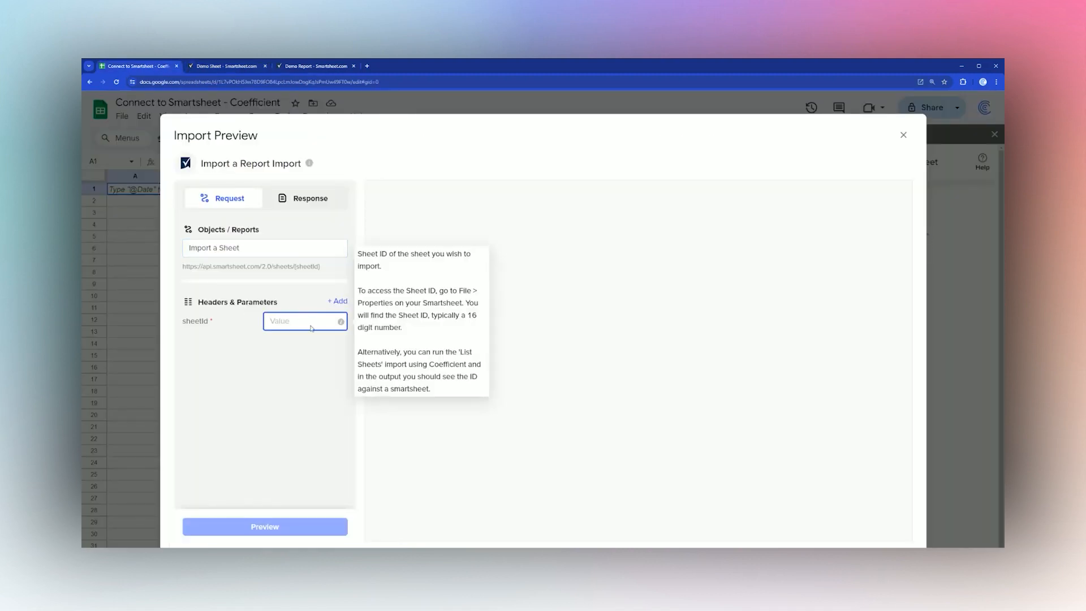
{"action": "key", "text": "ctrl+v"}
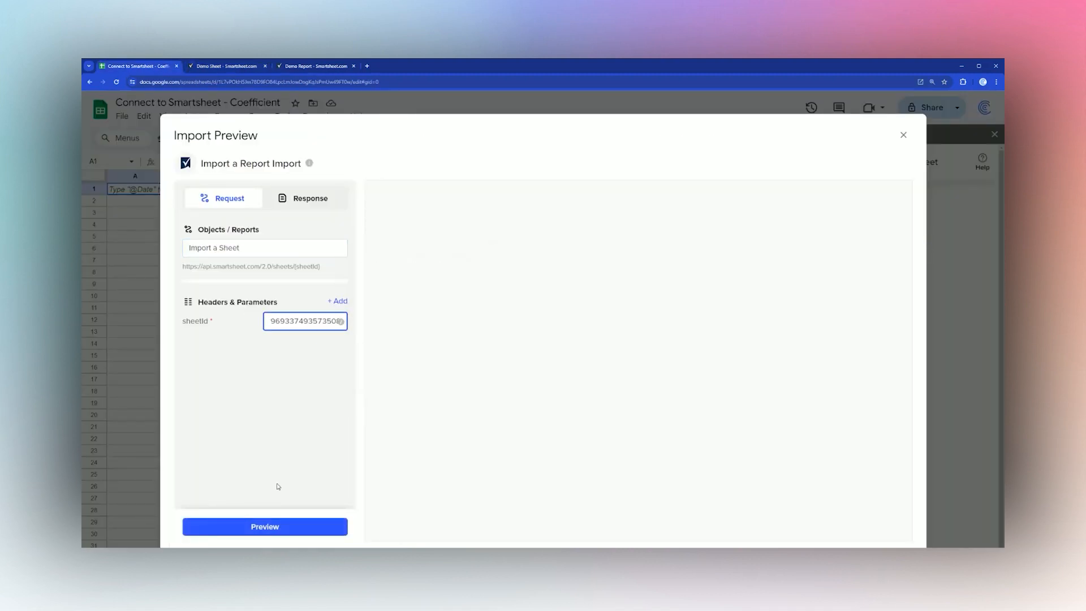
{"action": "left_click", "coordinate": [262, 531]}
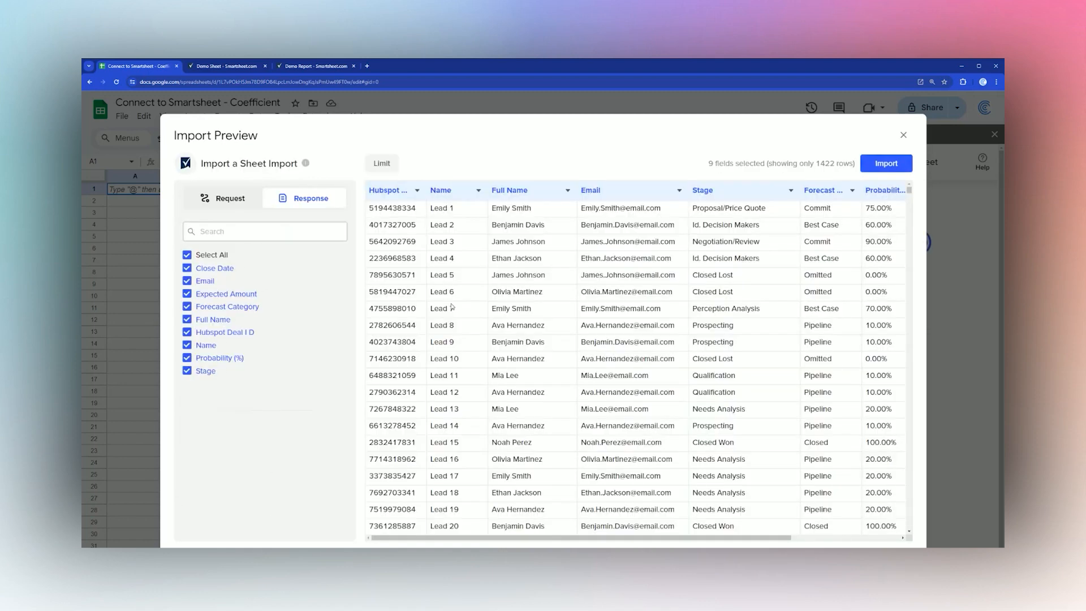
Review the Demo Sheet rows in the import preview, then check the previewed row count and the row limit option without setting a limit.
{"action": "scroll", "coordinate": [436, 299], "scroll_direction": "down", "scroll_amount": 5}
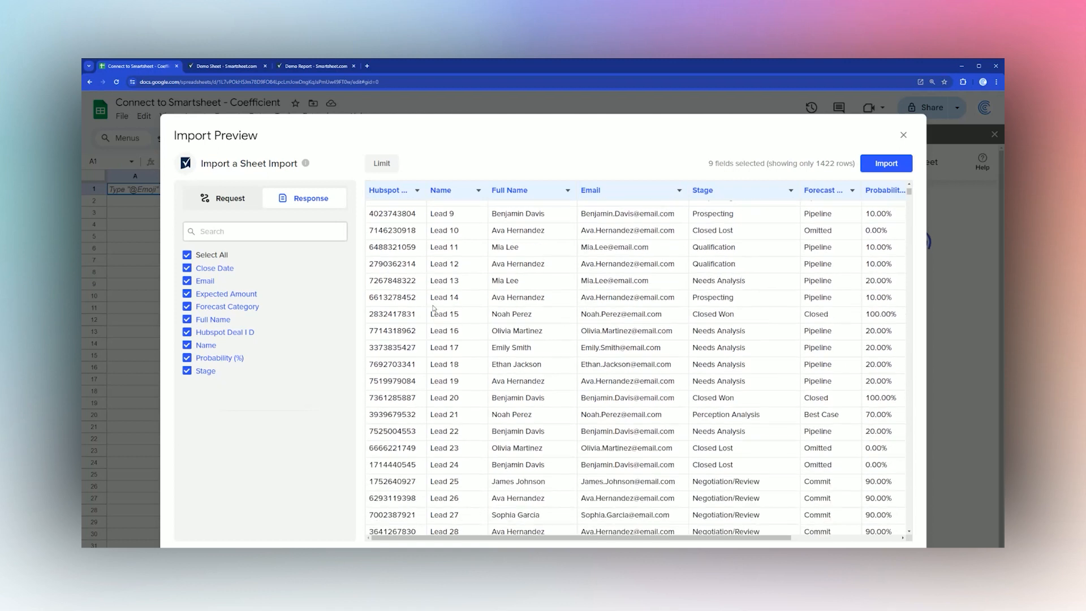
{"action": "scroll", "coordinate": [435, 336], "scroll_direction": "up", "scroll_amount": 5}
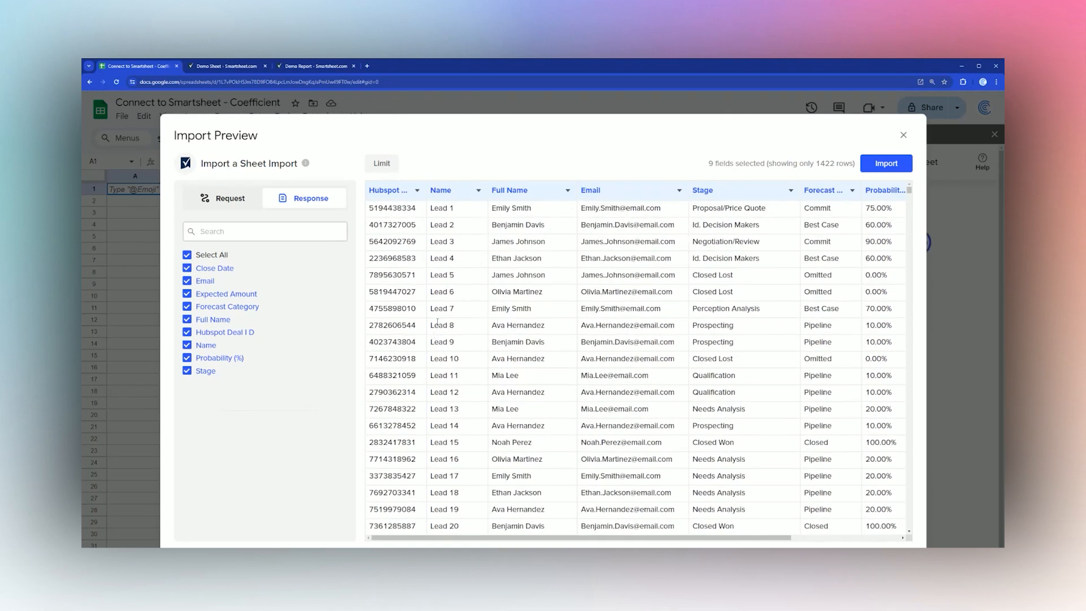
{"action": "left_click", "coordinate": [381, 158]}
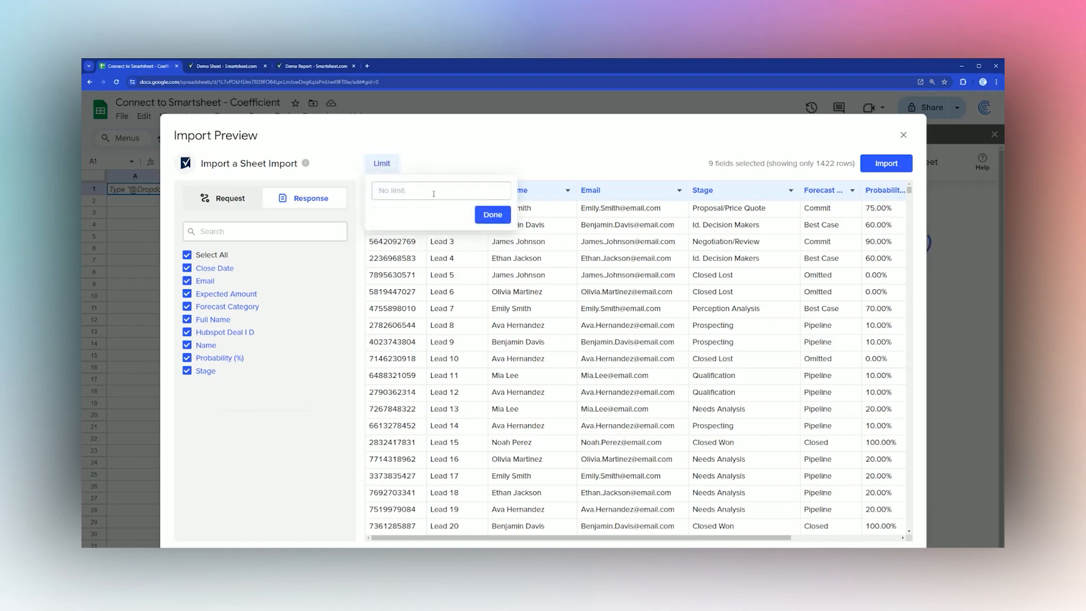
{"action": "left_click_drag", "start_coordinate": [816, 164], "coordinate": [835, 164]}
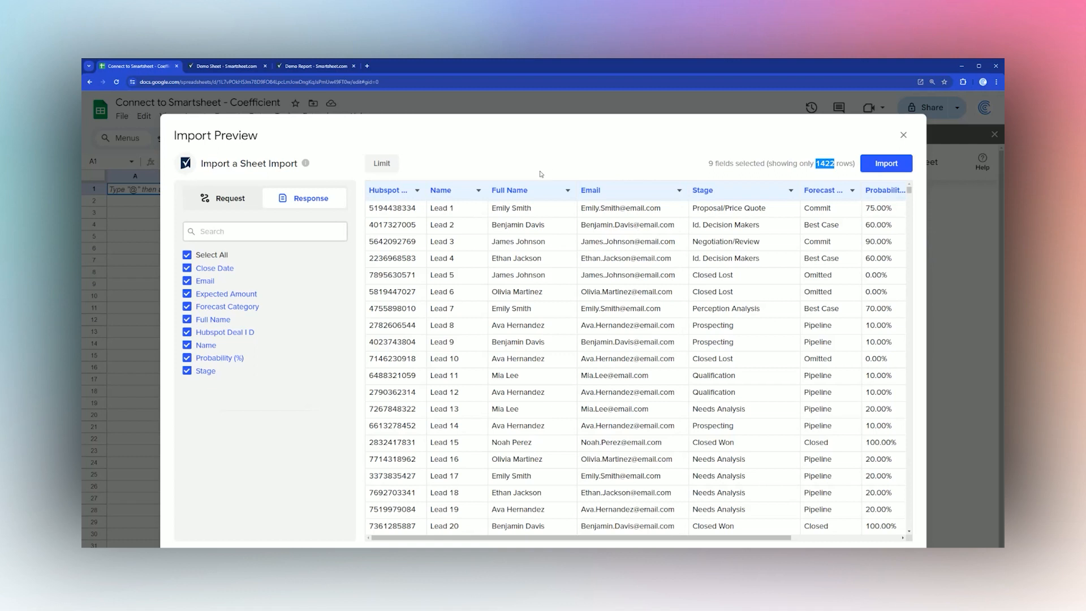
{"action": "left_click", "coordinate": [383, 165]}
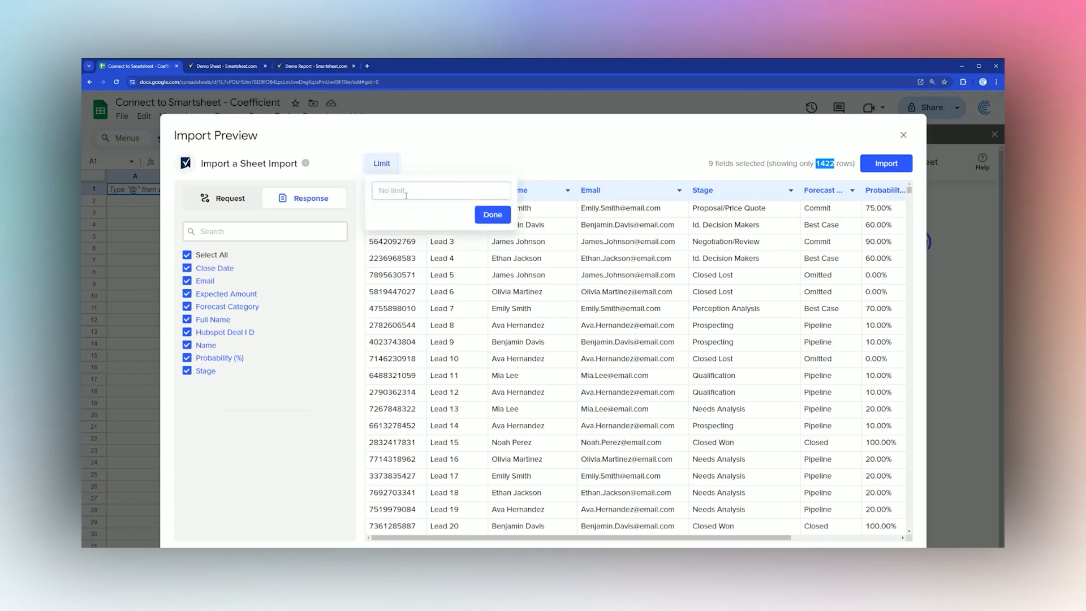
{"action": "left_click", "coordinate": [563, 162]}
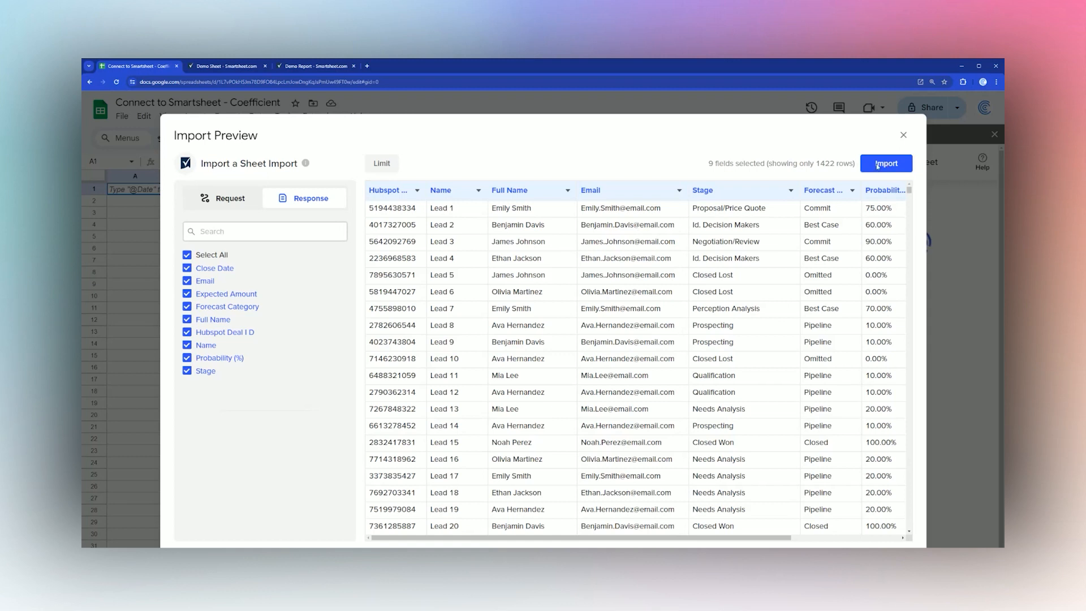
Import the previewed sheet with all fields selected, and decline auto-refresh after checking the weekly schedule options.
{"action": "left_click", "coordinate": [886, 164]}
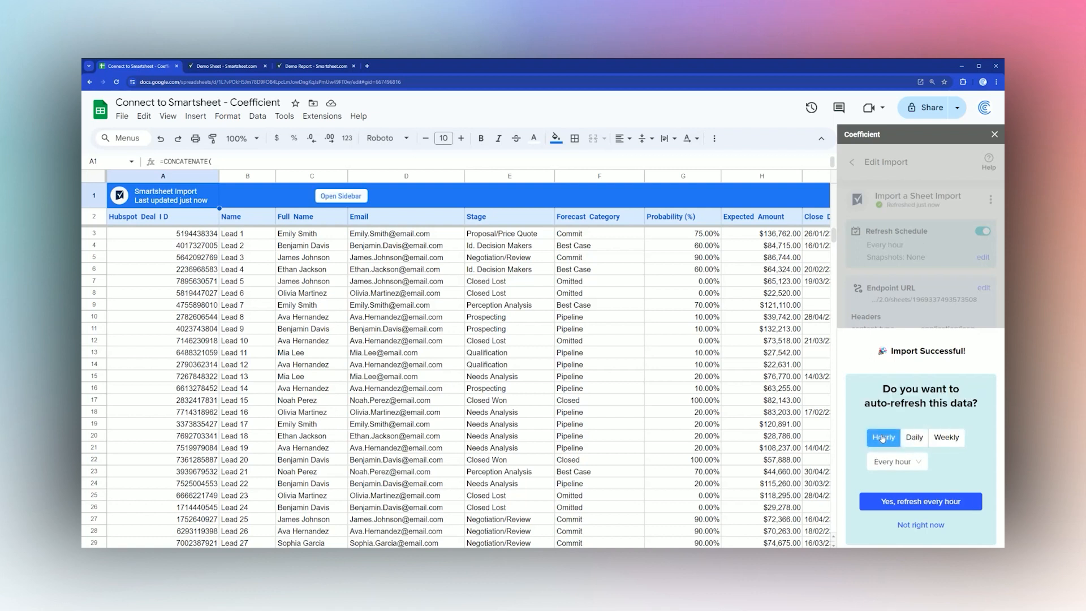
{"action": "left_click", "coordinate": [948, 439]}
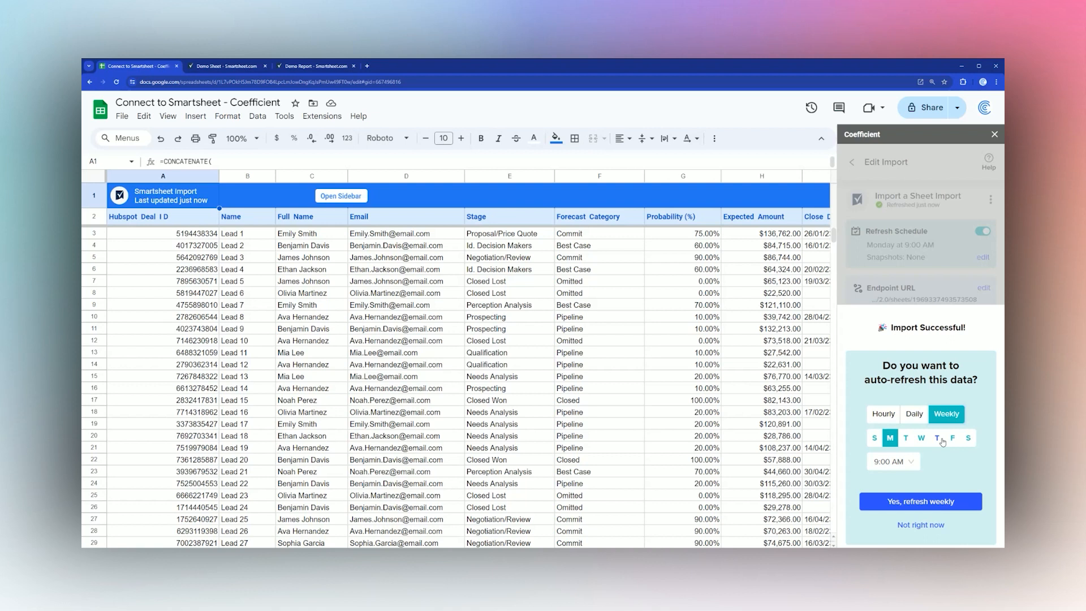
{"action": "left_click", "coordinate": [924, 531]}
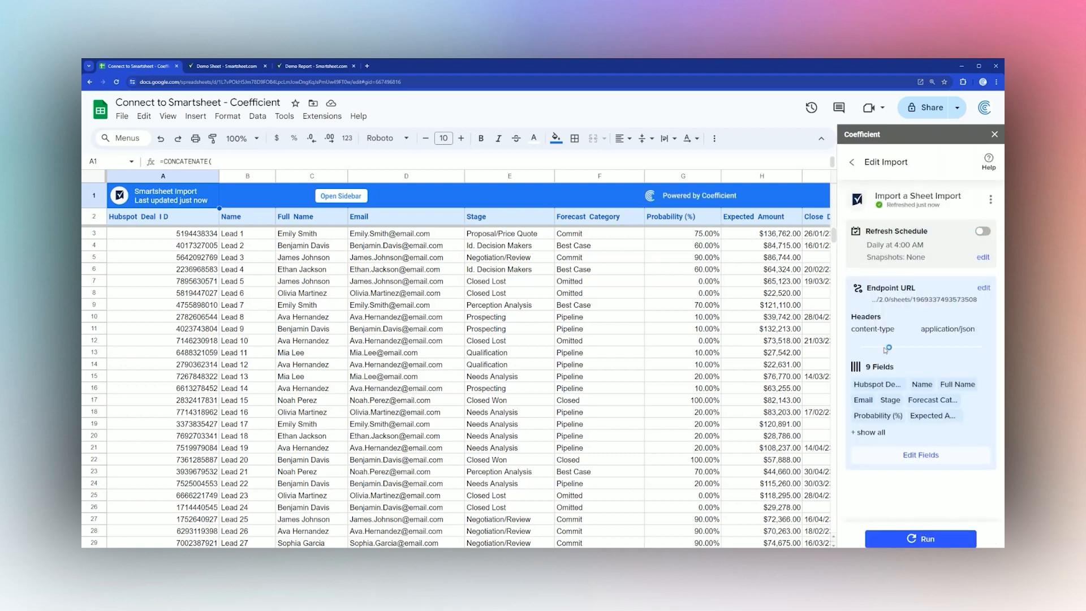